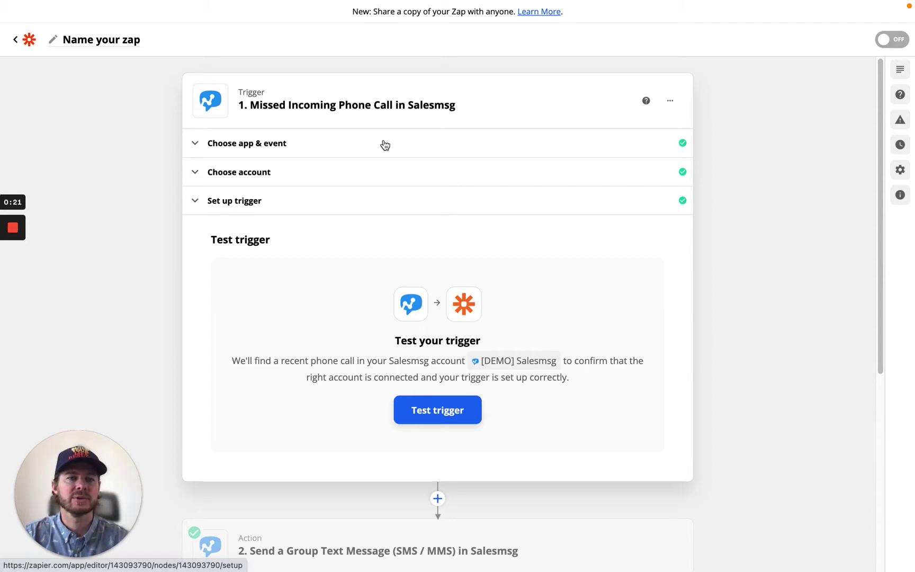
# Expand the trigger's app and event settings to list the available Salesmsg trigger events.
pyautogui.click(403, 143)
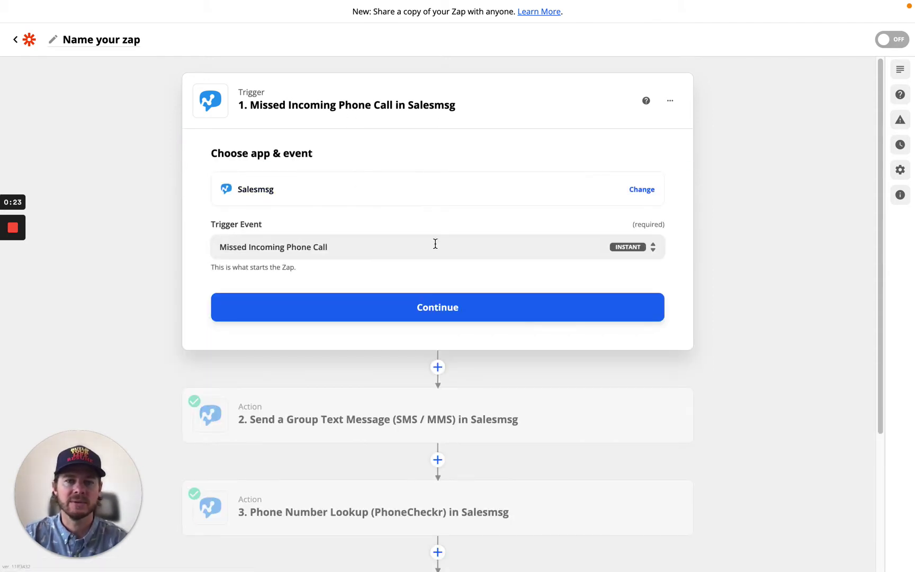
pyautogui.click(435, 244)
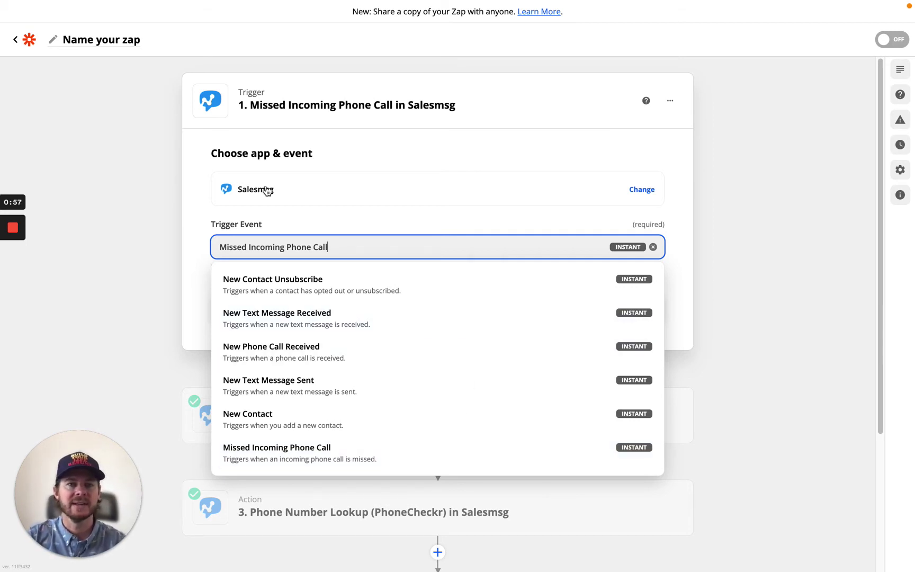
# Close the event list keeping Missed Incoming Phone Call, and scroll down to the action steps.
pyautogui.click(154, 154)
pyautogui.hotkey('ctrl', 'Tab')
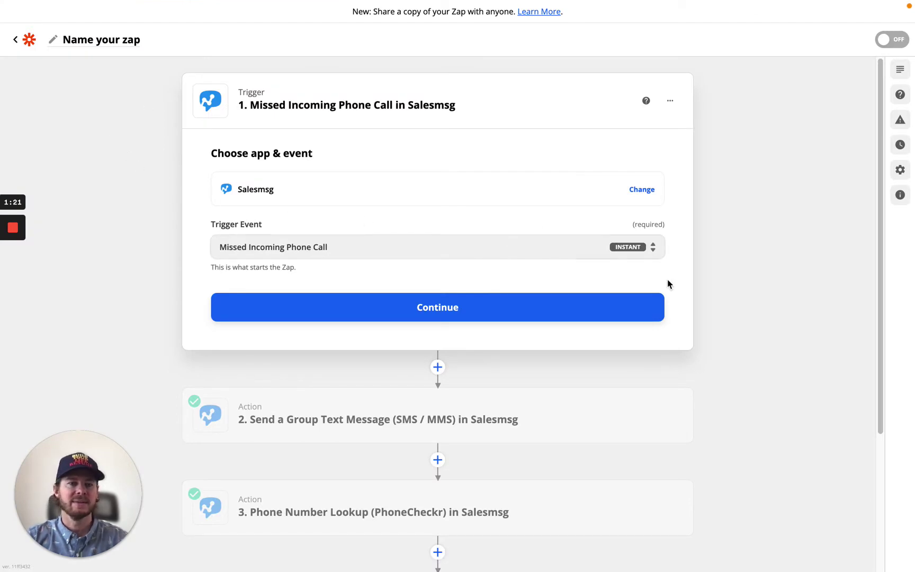
pyautogui.scroll(-4, 689, 284)
pyautogui.scroll(-3, 762, 288)
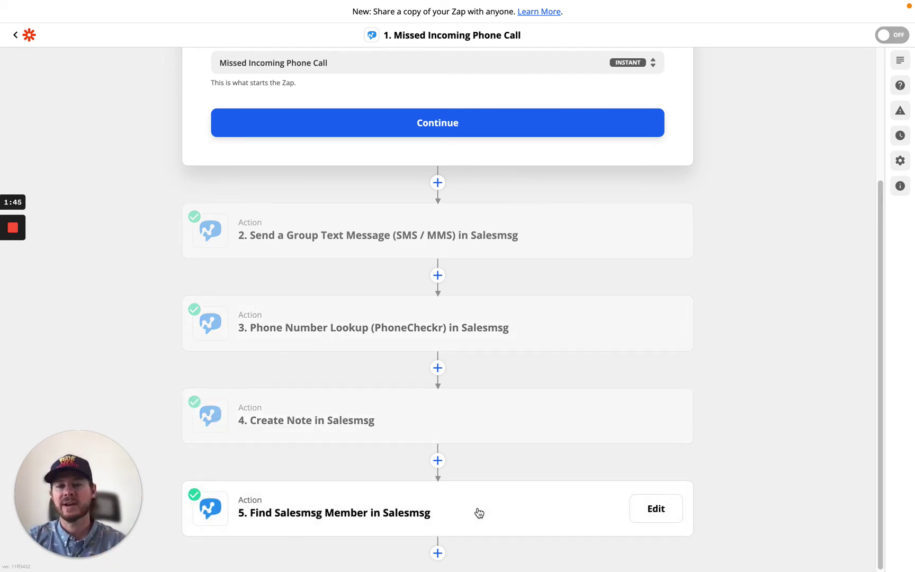
# Expand step 2's setup showing its two recipient numbers, message 'test!' and the Show & Tell tag.
pyautogui.click(449, 224)
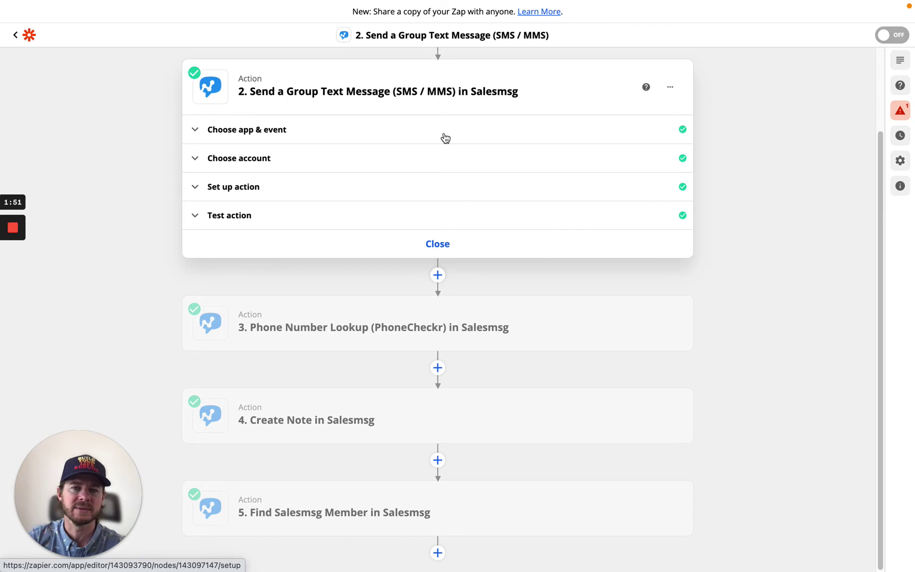
pyautogui.click(439, 216)
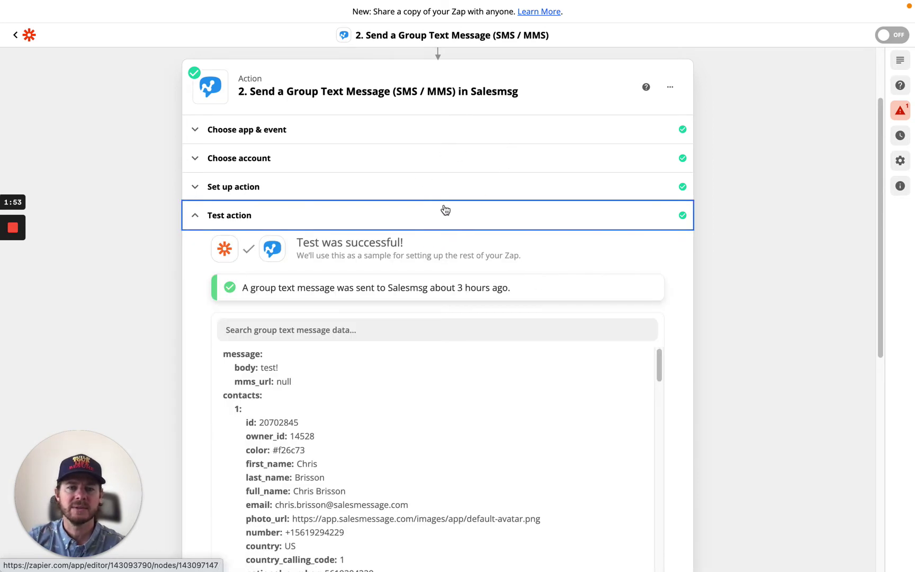
pyautogui.click(430, 188)
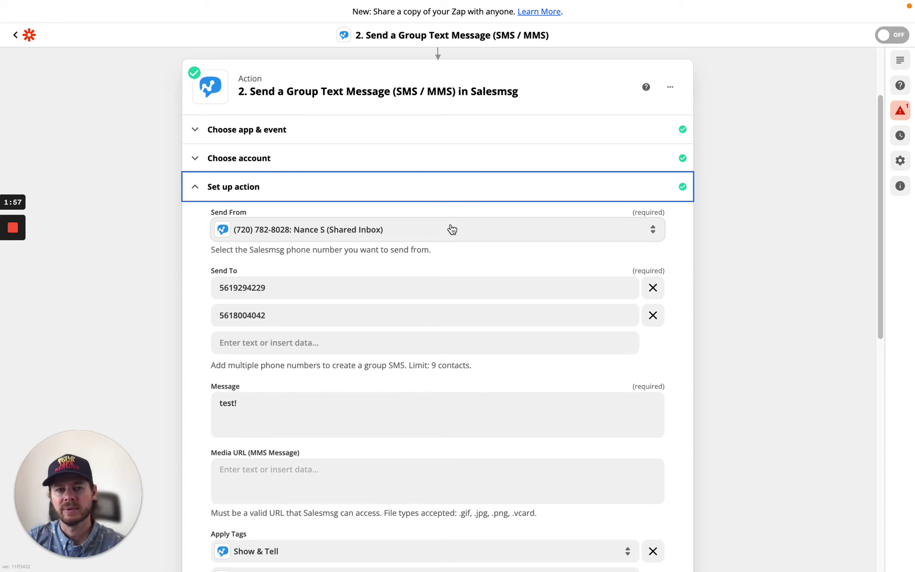
# Insert '1. Call Caller' from the trigger data as a third Send To number, then switch to Salesmsg.
pyautogui.doubleClick(308, 286)
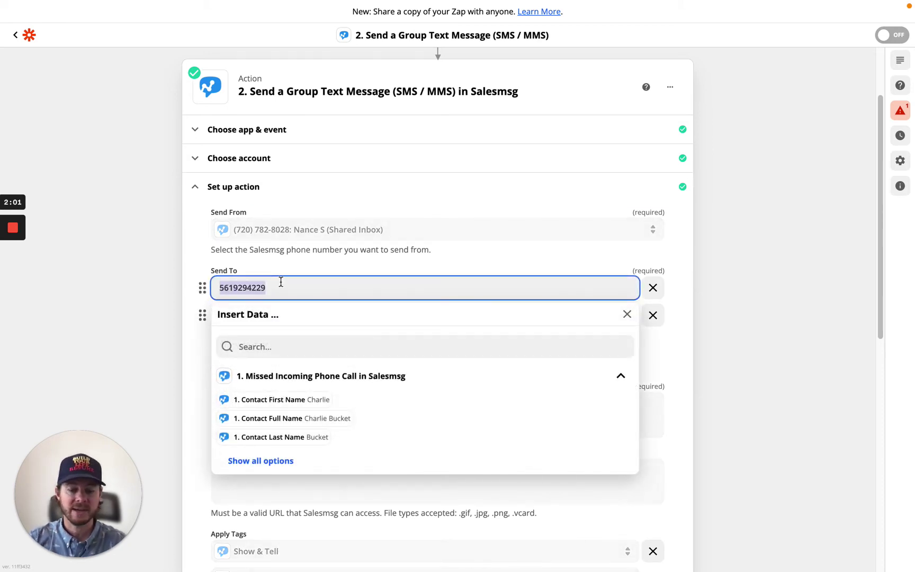
pyautogui.click(484, 254)
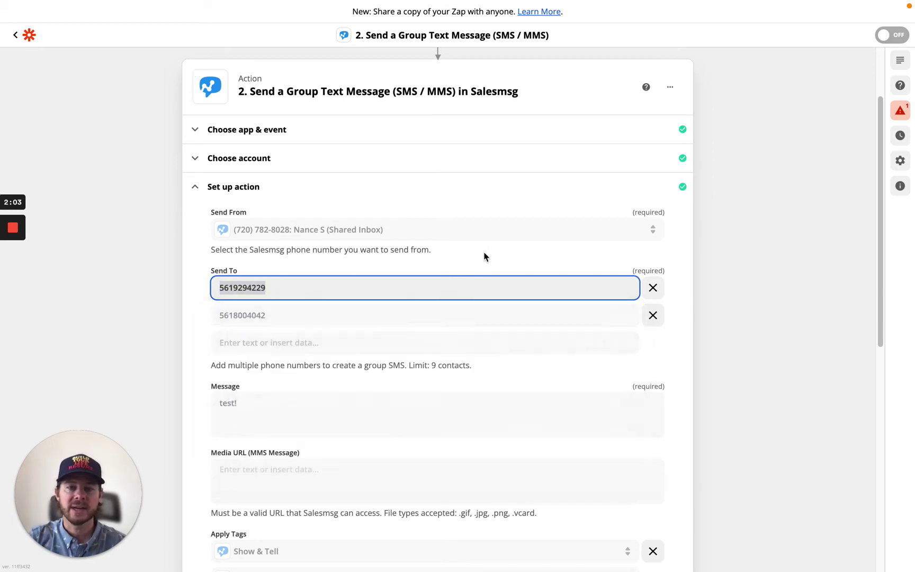
pyautogui.click(305, 345)
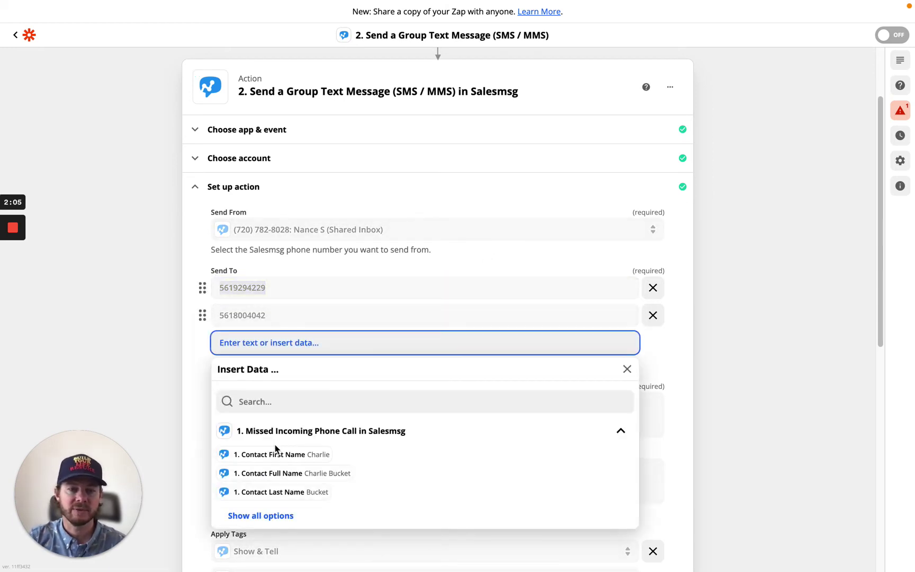
pyautogui.click(260, 515)
pyautogui.scroll(-5, 371, 487)
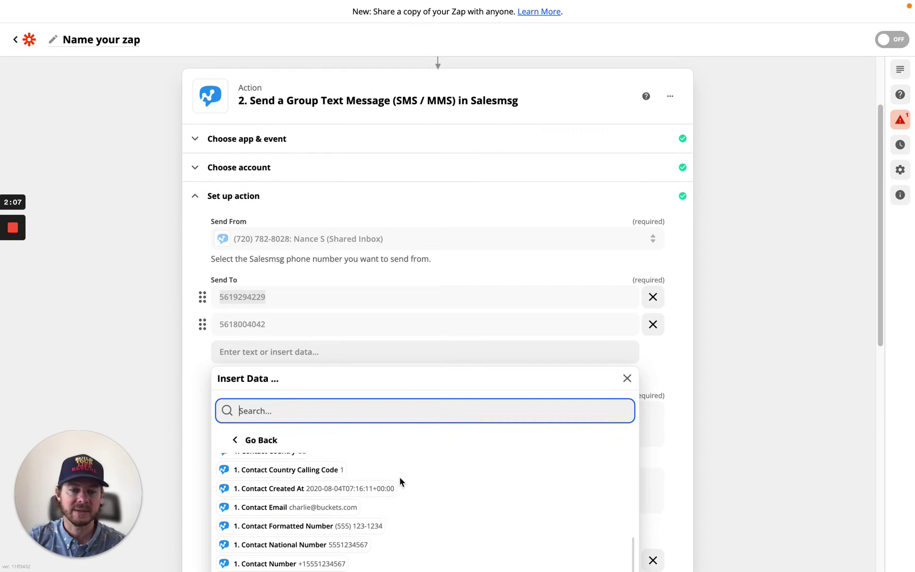
pyautogui.scroll(2, 380, 491)
pyautogui.scroll(3, 317, 488)
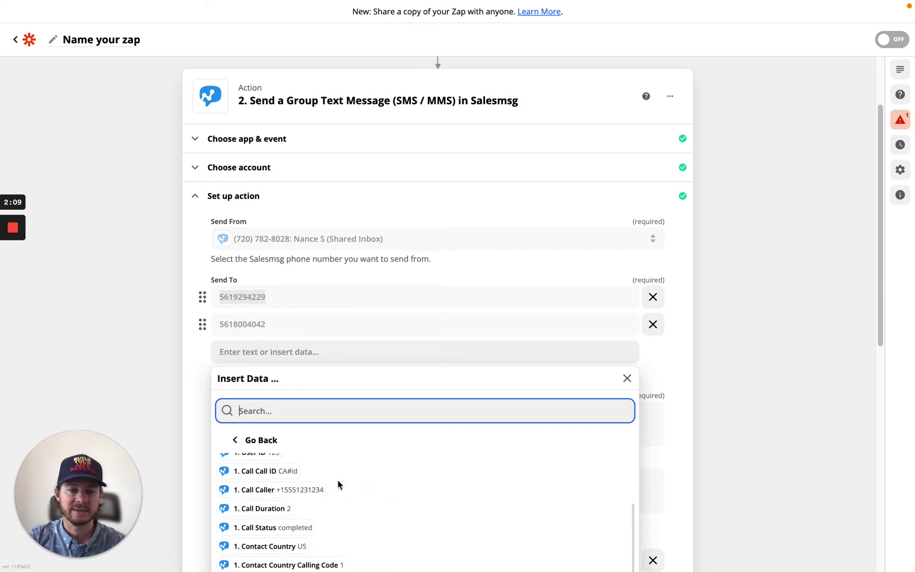
pyautogui.click(307, 489)
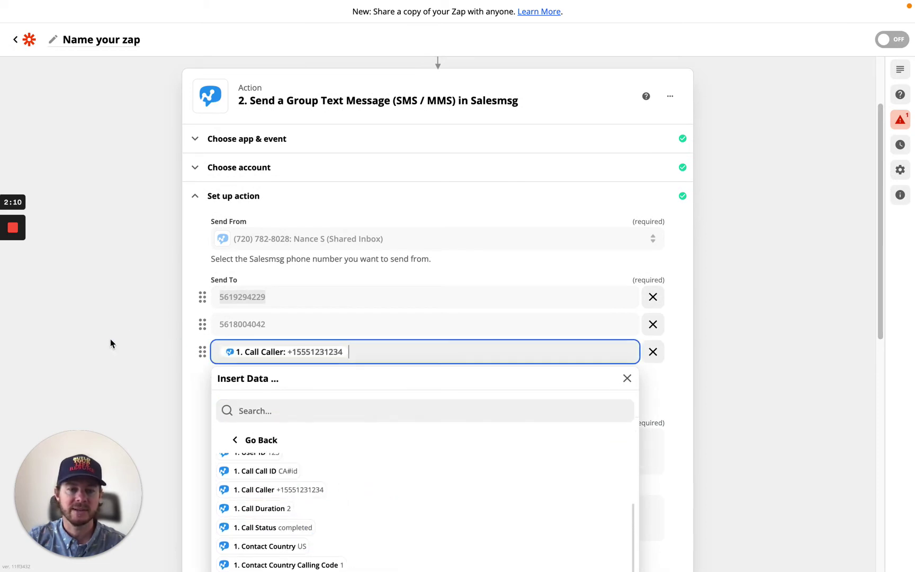
pyautogui.click(730, 257)
pyautogui.hotkey('ctrl', 'Tab')
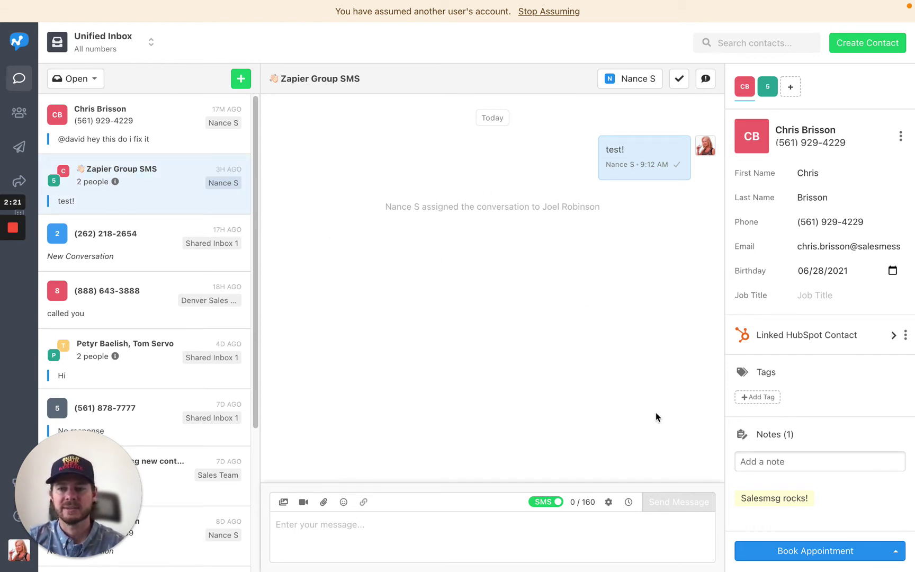
pyautogui.moveTo(624, 168)
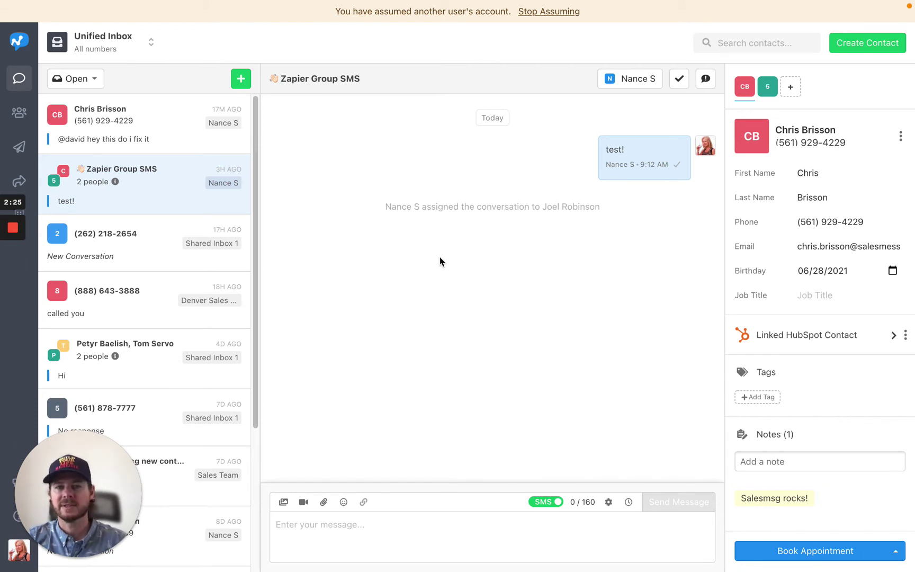
pyautogui.click(767, 88)
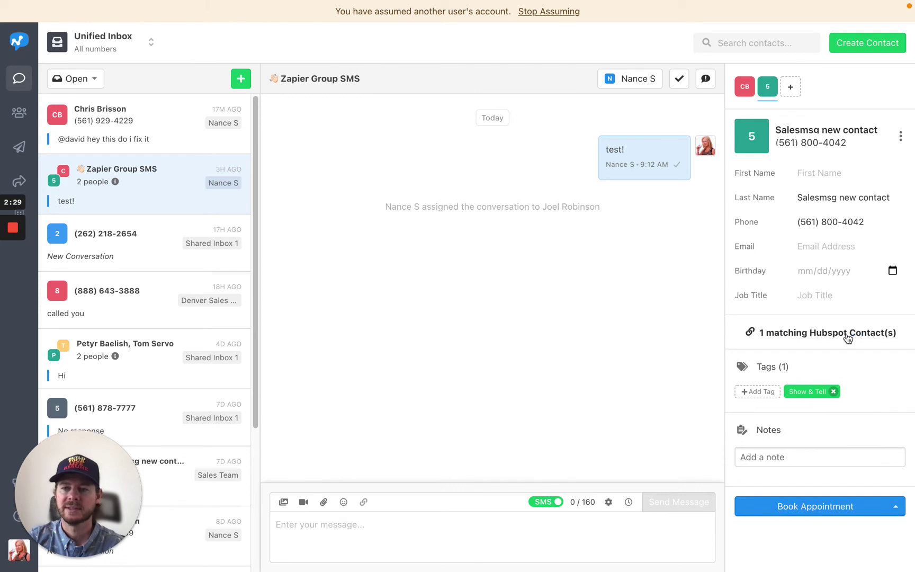
pyautogui.click(745, 87)
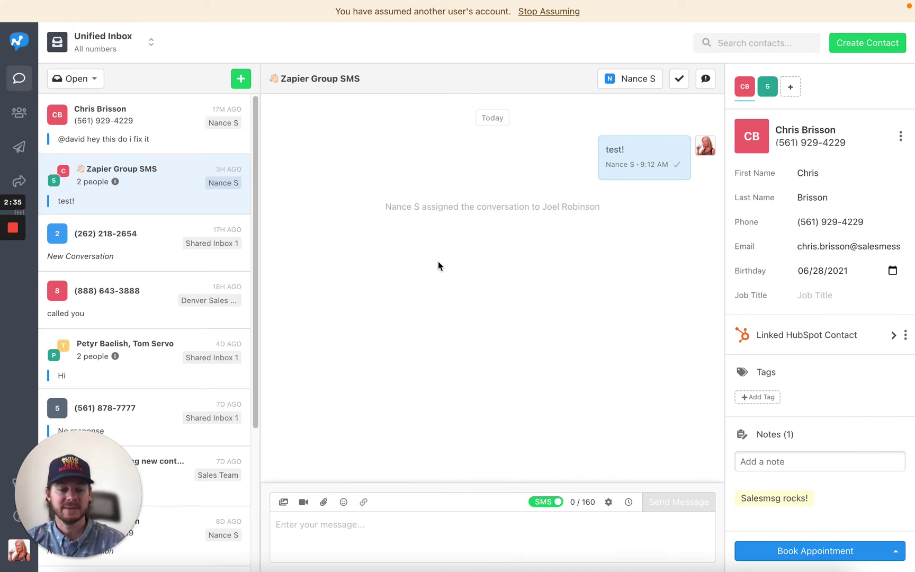
# Back in Zapier, expand step 3 Phone Number Lookup to show its fixed phone number field.
pyautogui.press('super+Tab')
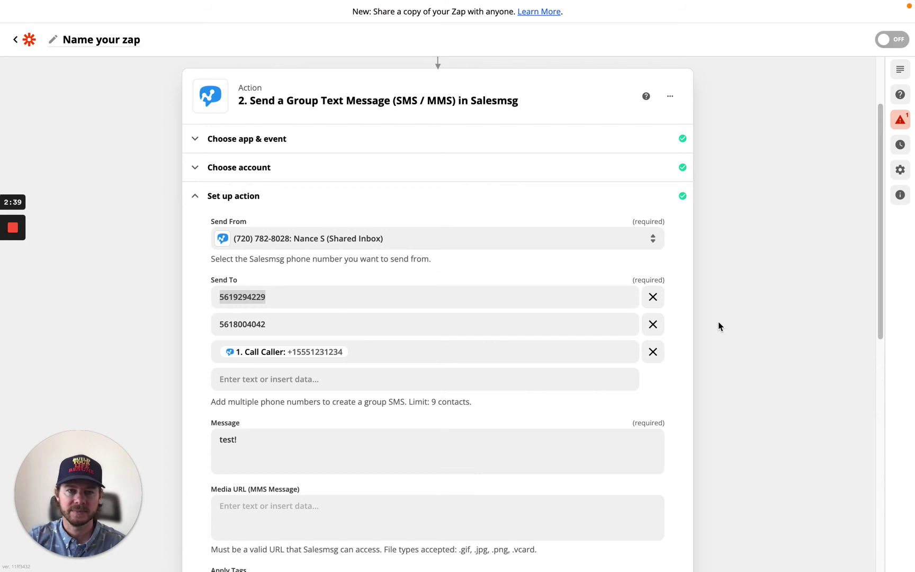
pyautogui.scroll(-1, 718, 322)
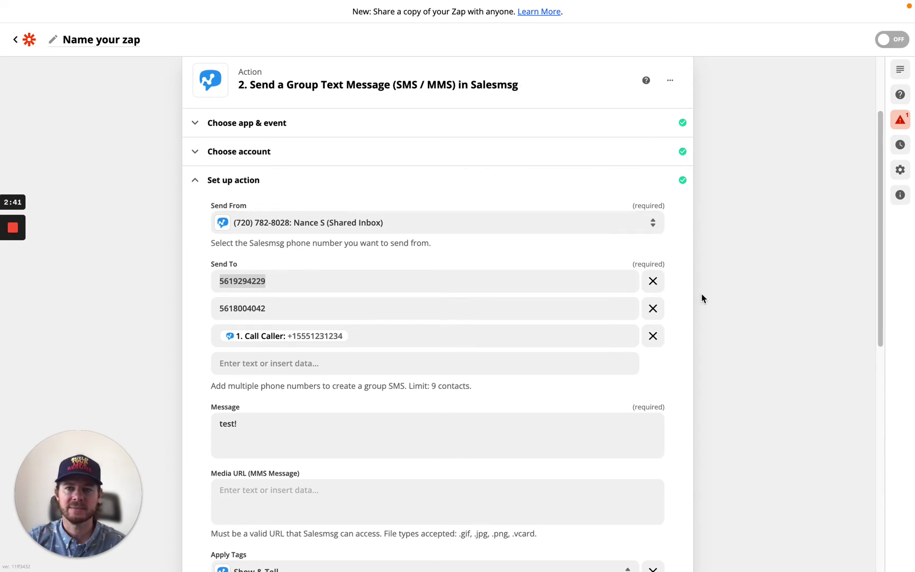
pyautogui.scroll(-5, 703, 298)
pyautogui.click(514, 484)
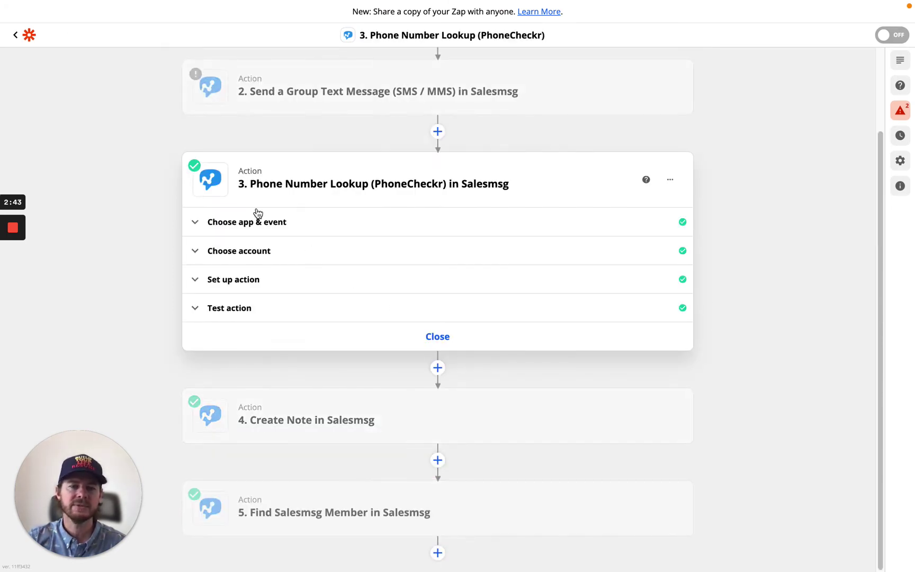
pyautogui.click(427, 282)
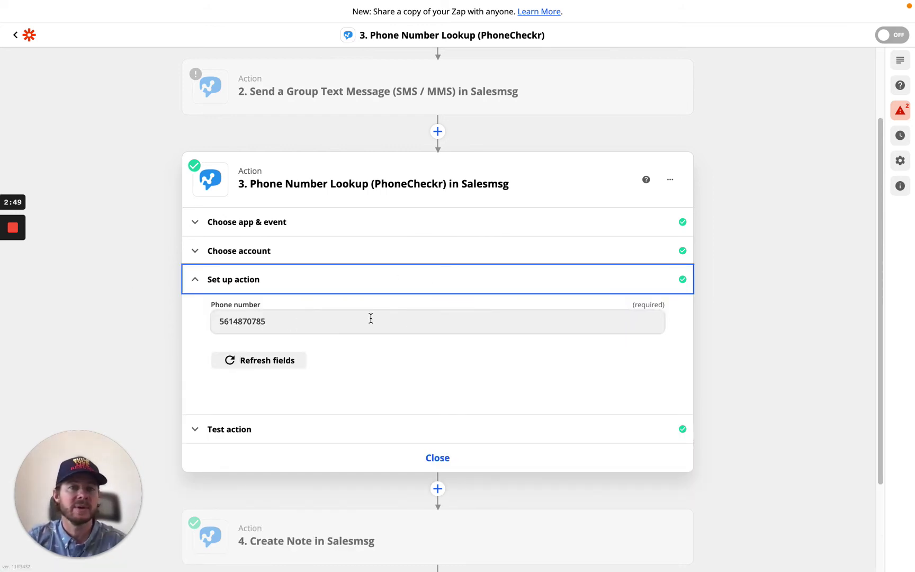
pyautogui.scroll(-3, 738, 332)
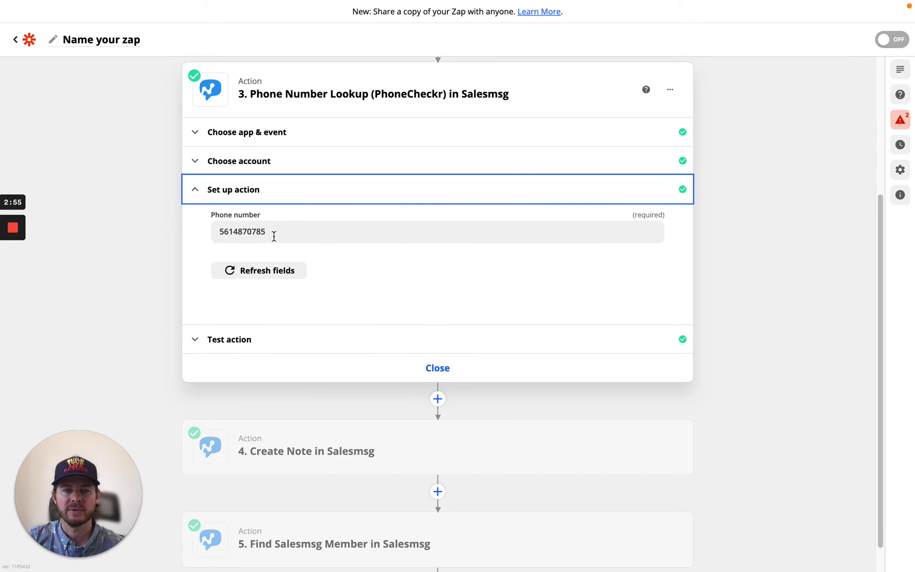
# Show step 3's successful test result, returning a US BellSouth landline for the number.
pyautogui.click(418, 338)
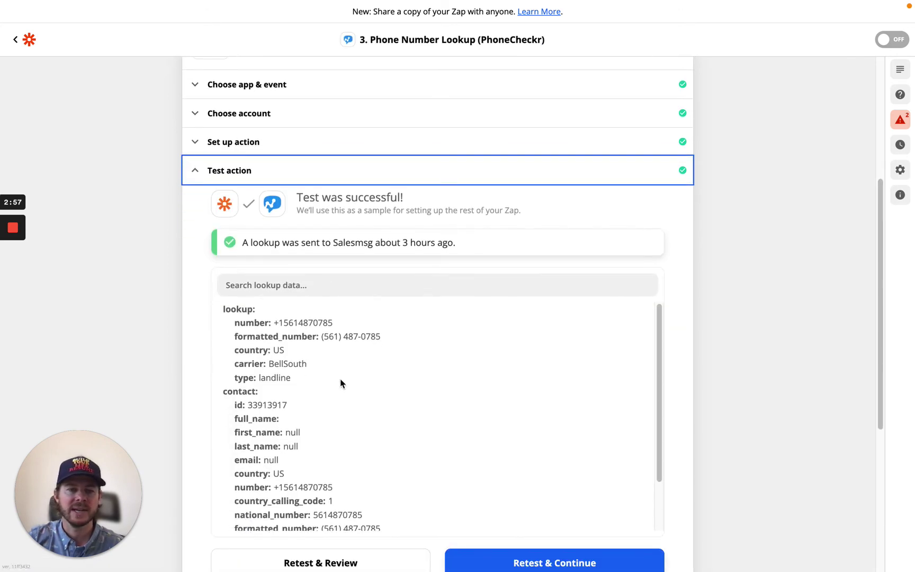
pyautogui.moveTo(305, 377); pyautogui.dragTo(217, 316)
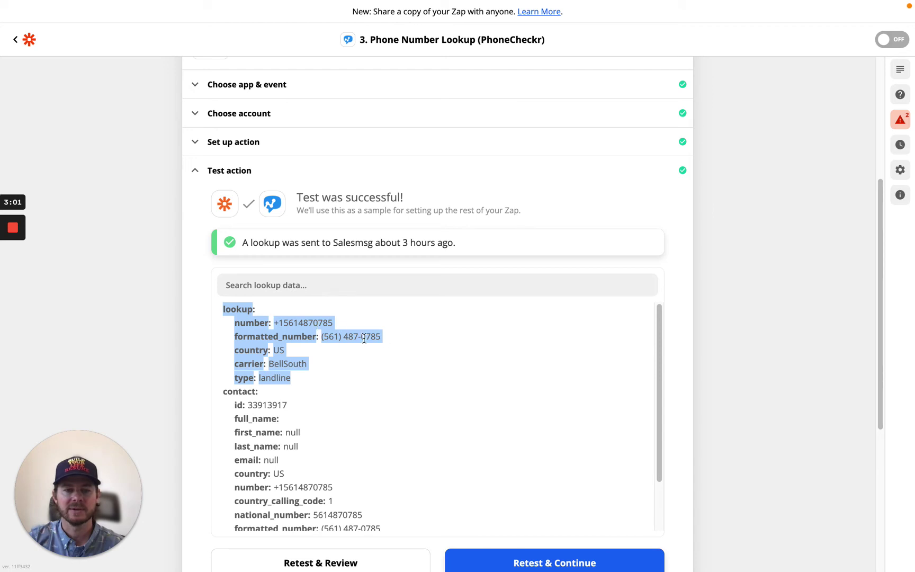
pyautogui.click(286, 350)
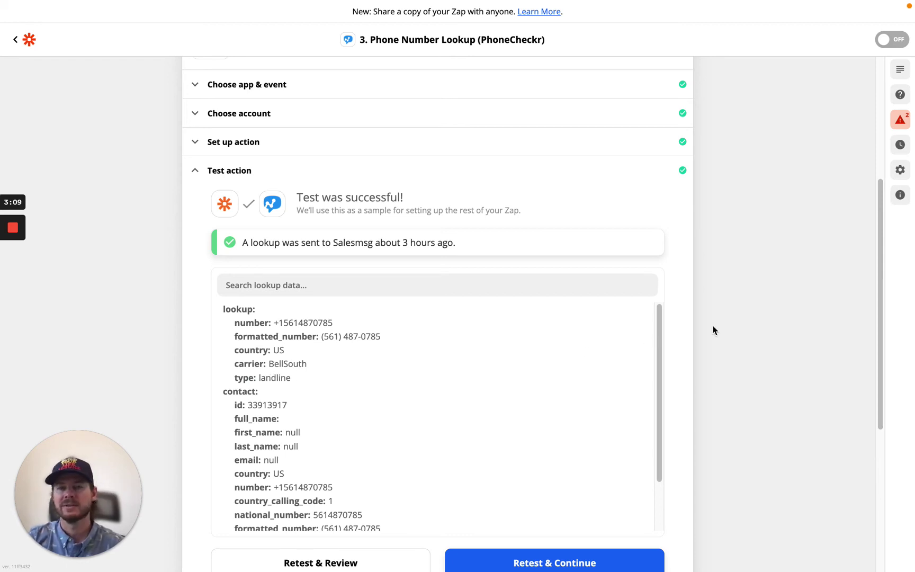
pyautogui.scroll(-5, 713, 329)
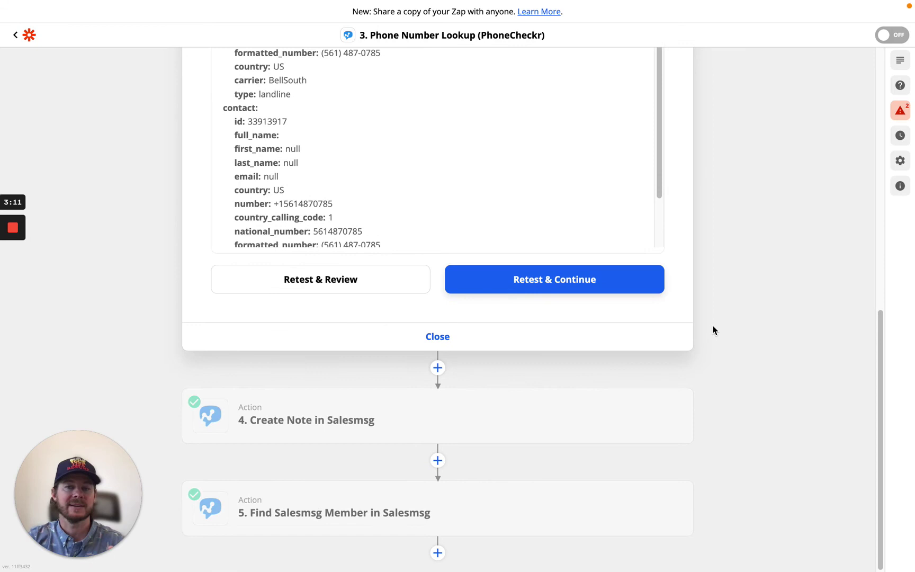
# Expand step 4 Create Note to show its fixed phone number and note 'Salesmsg rocks!'.
pyautogui.click(441, 416)
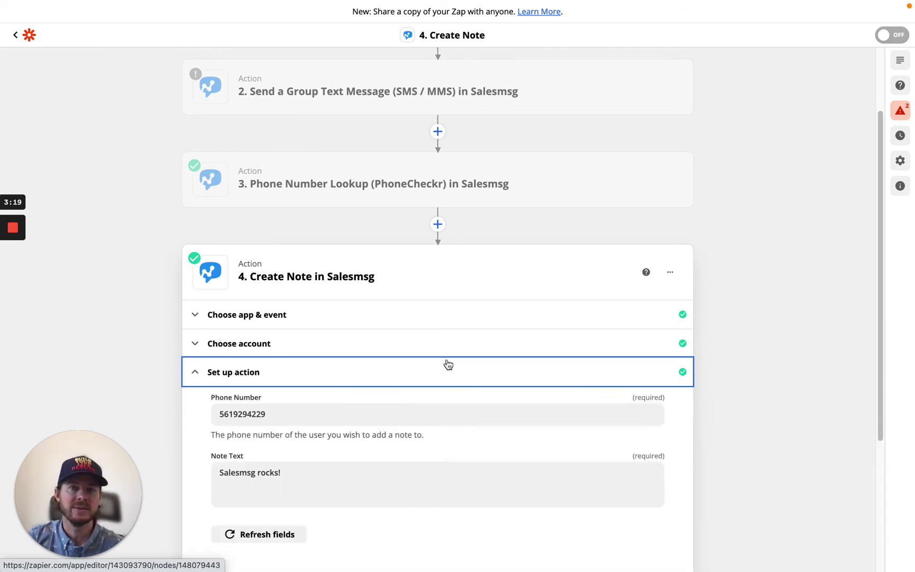
pyautogui.scroll(-1, 440, 371)
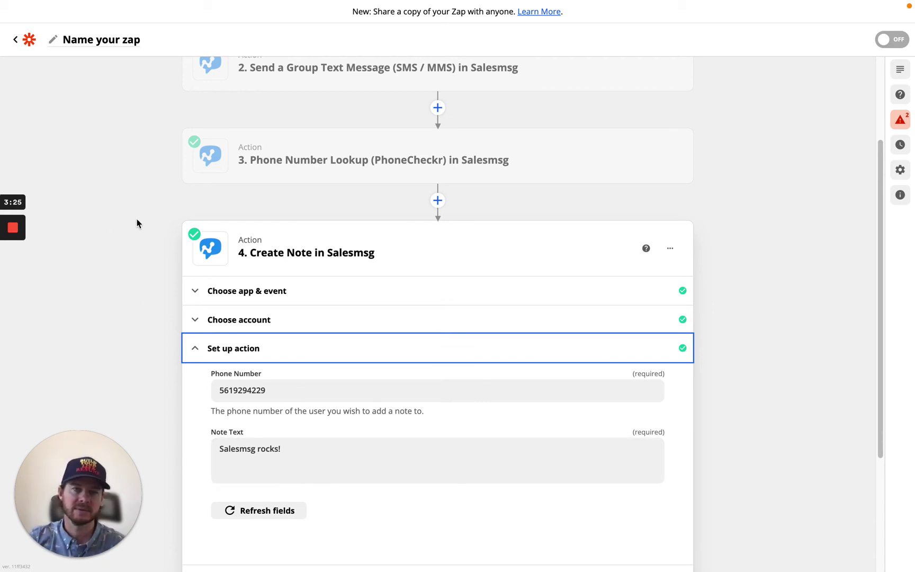
pyautogui.hotkey('ctrl', 'Tab')
pyautogui.hotkey('ctrl', 'Tab')
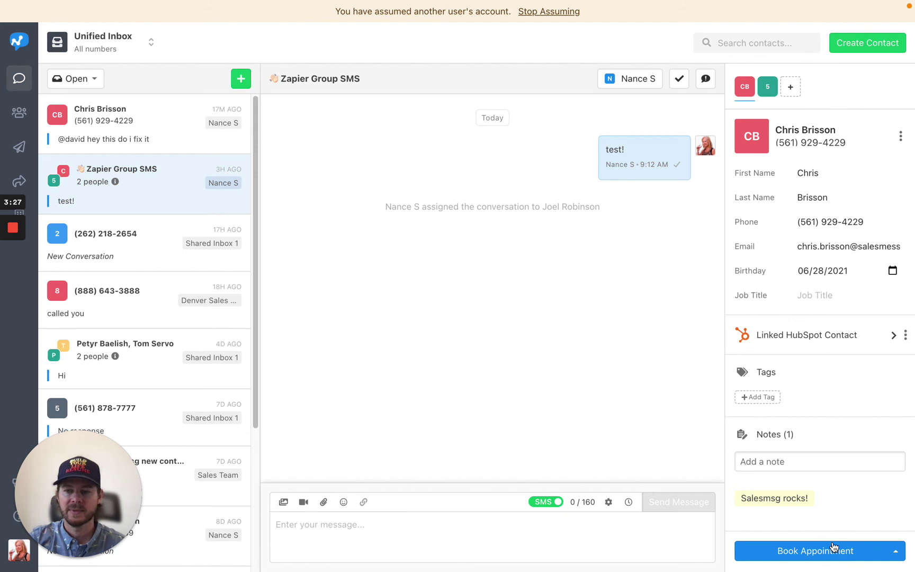
pyautogui.moveTo(769, 506)
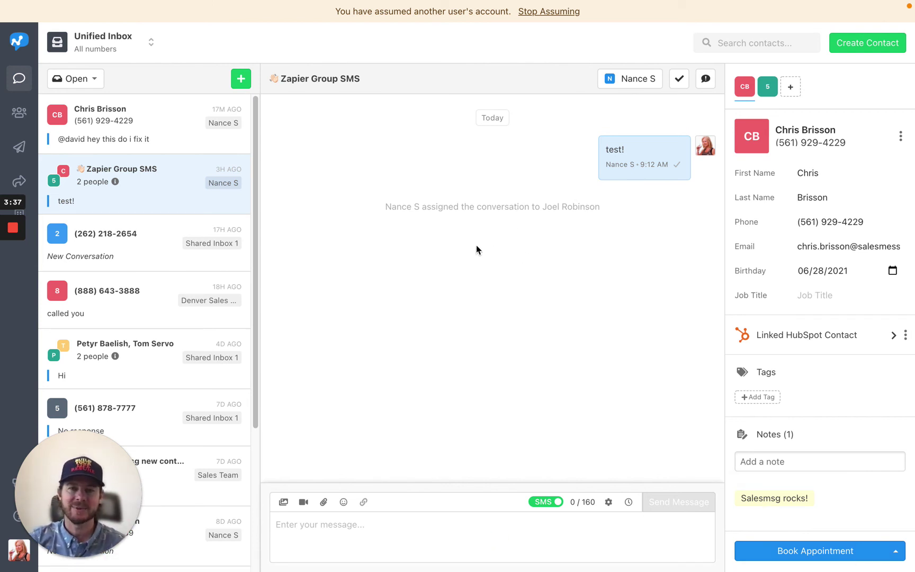
pyautogui.hotkey('ctrl', 'Tab')
# Expand step 5 Find Salesmsg Member's setup to reveal its empty Search by Field input.
pyautogui.scroll(-4, 744, 307)
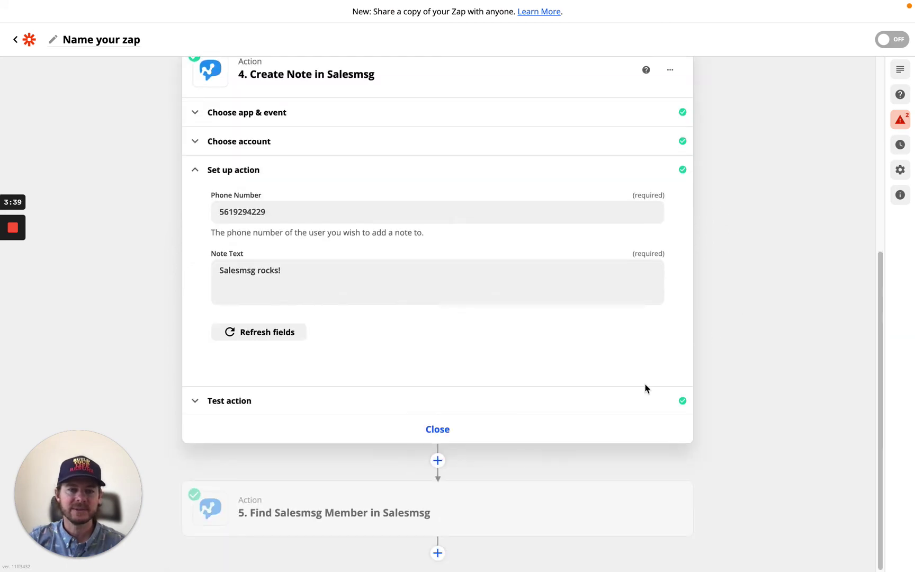
pyautogui.click(508, 503)
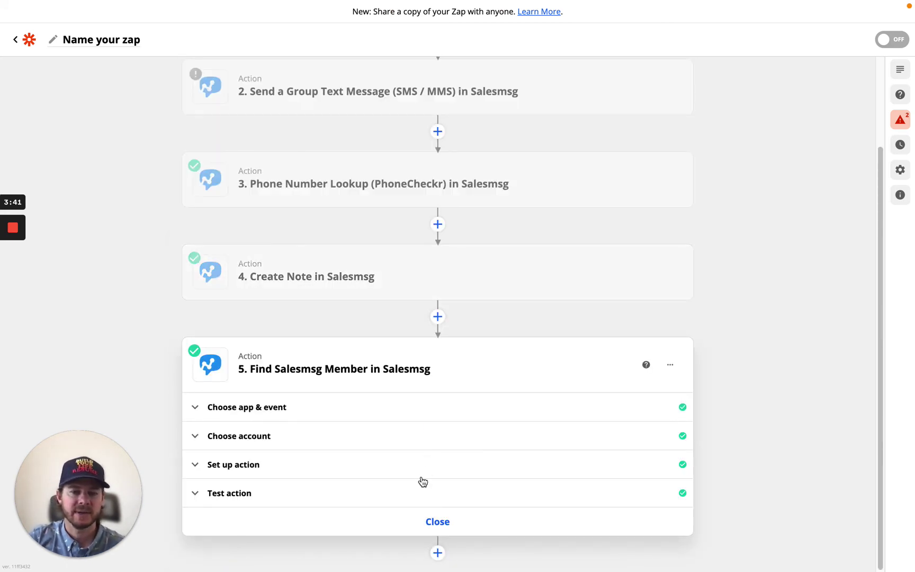
pyautogui.click(433, 466)
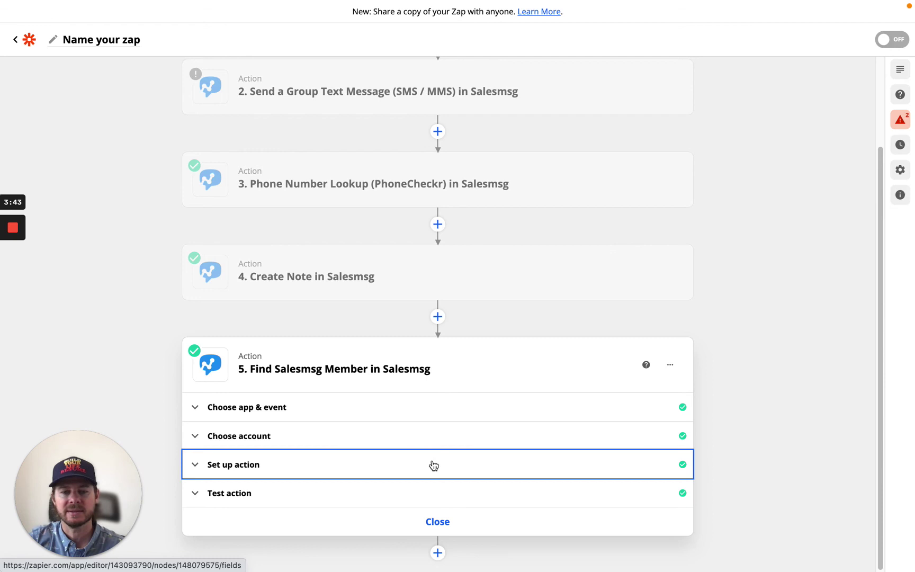
pyautogui.scroll(-3, 744, 297)
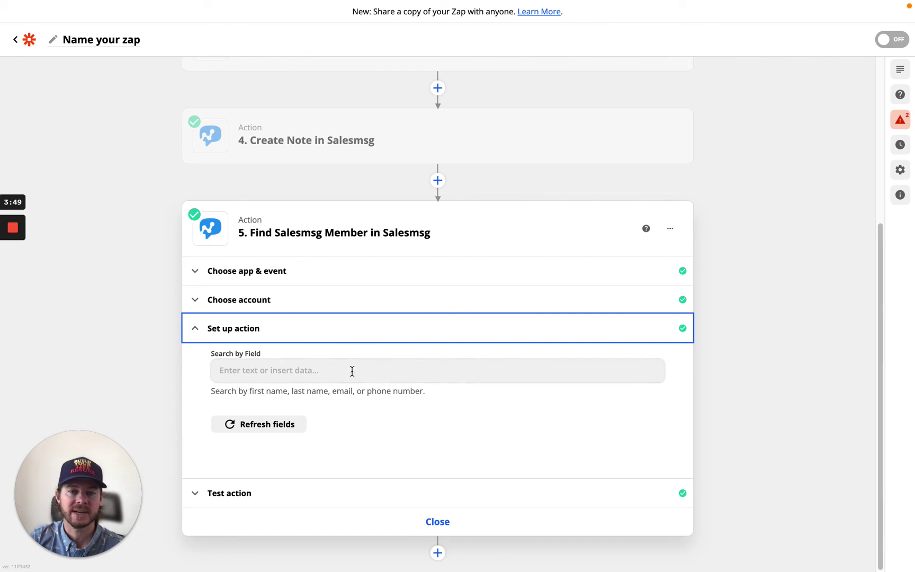
# View step 5's test result and scroll through the returned members' IDs, names, emails and numbers.
pyautogui.click(444, 491)
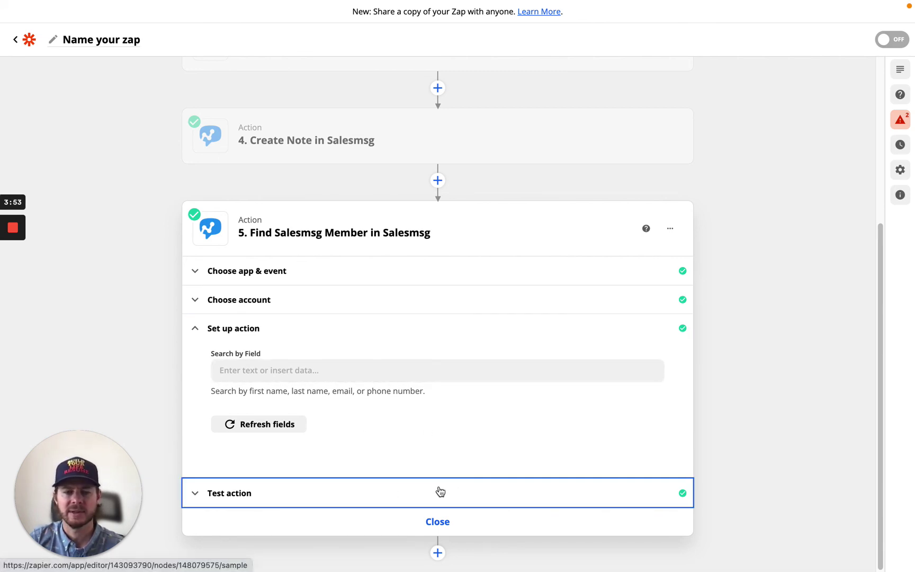
pyautogui.scroll(-5, 423, 291)
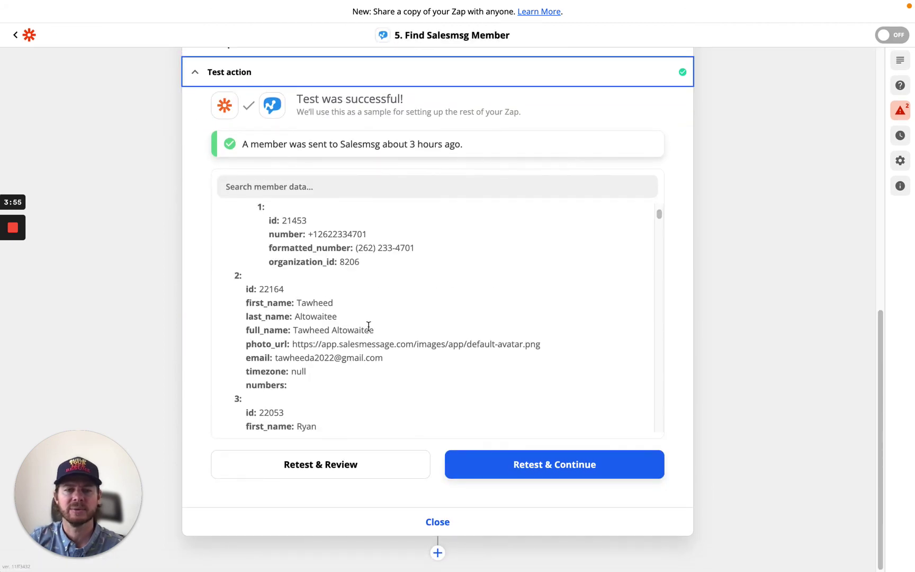
pyautogui.scroll(3, 354, 326)
pyautogui.scroll(-10, 284, 322)
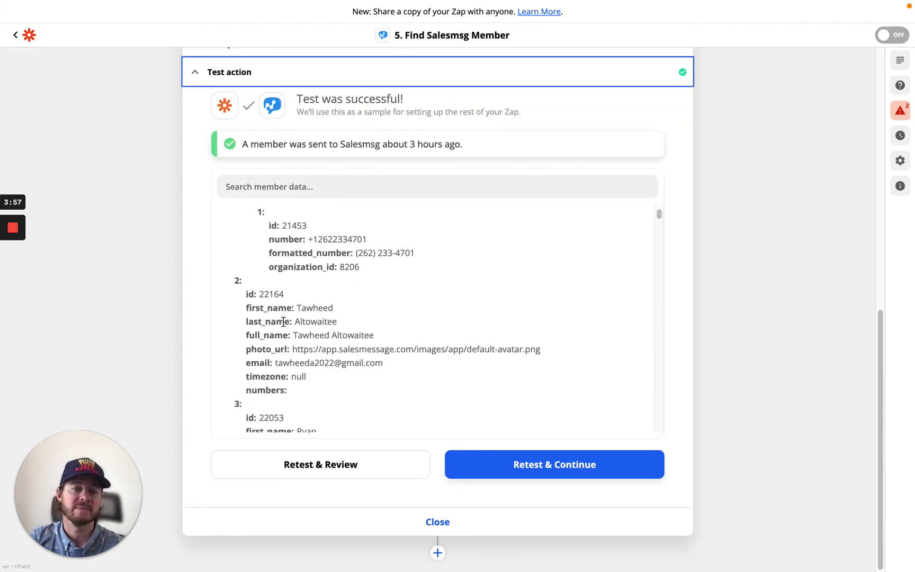
pyautogui.scroll(-5, 284, 322)
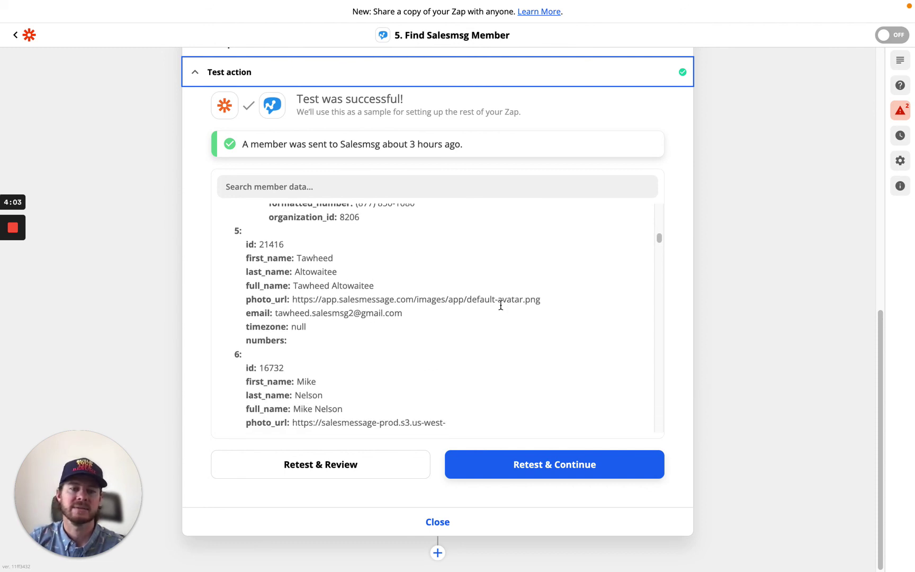
pyautogui.scroll(-2, 477, 312)
pyautogui.scroll(-1, 403, 331)
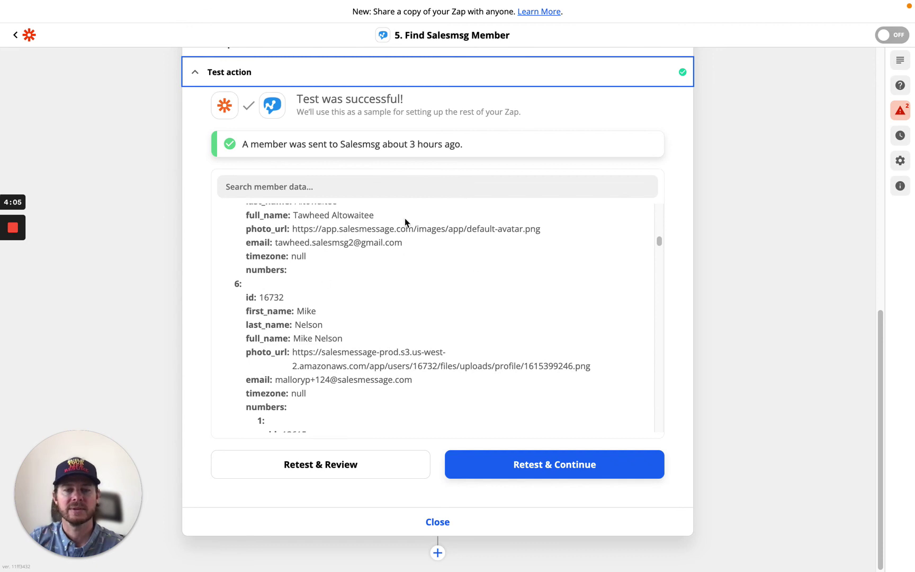
pyautogui.scroll(-1, 439, 289)
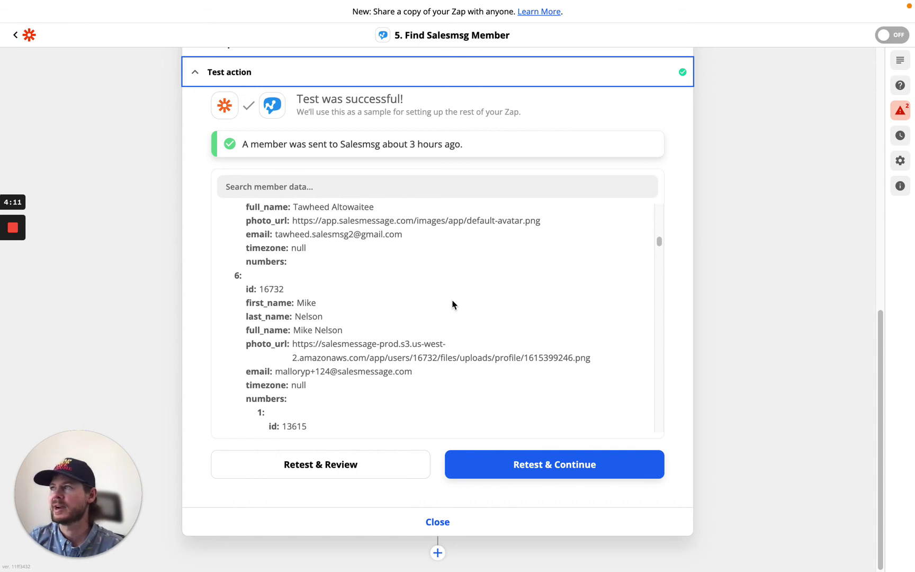
pyautogui.scroll(5, 453, 305)
pyautogui.scroll(-1, 453, 304)
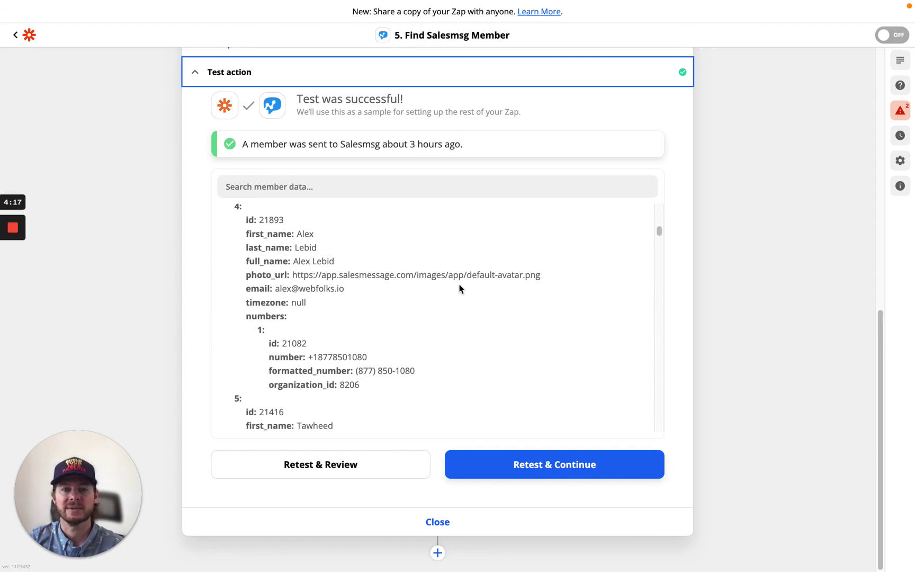
pyautogui.scroll(-5, 460, 289)
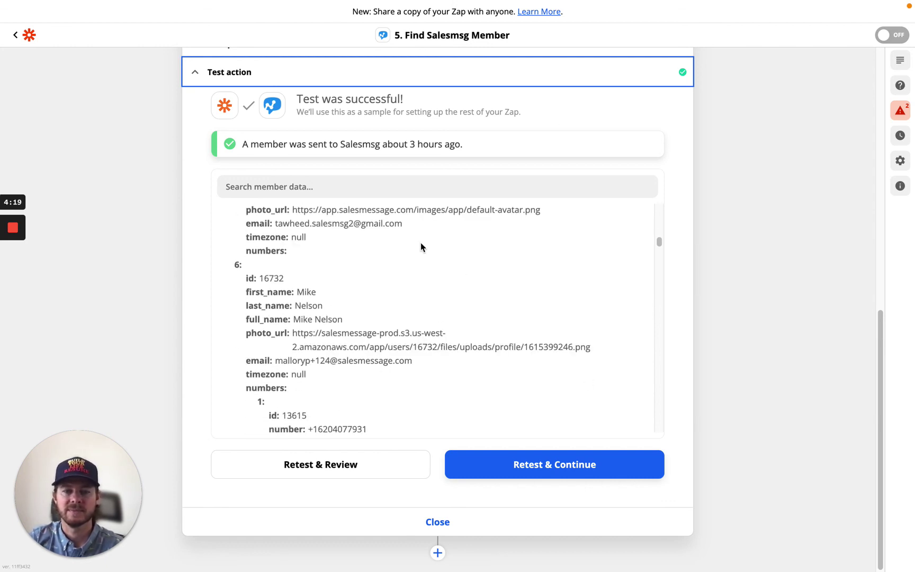